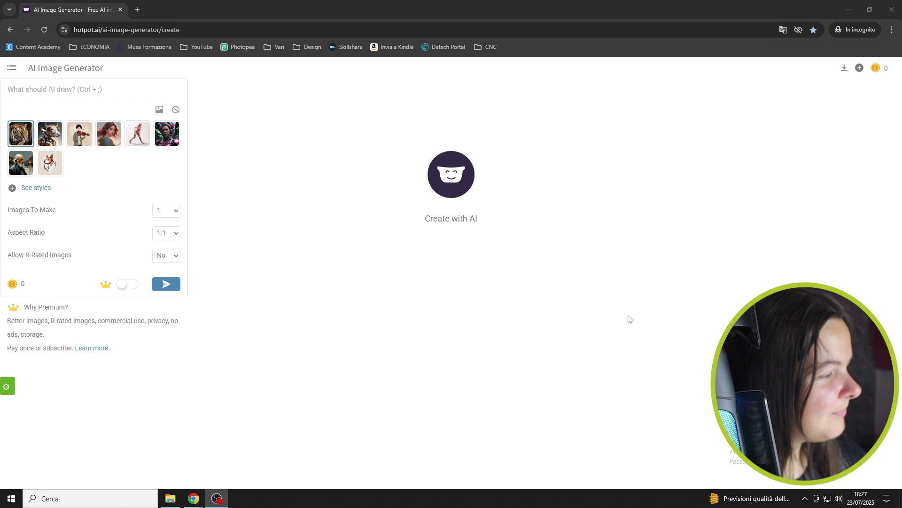
- Enter the prompt 'city on a lake' and generate the image
click(108, 91)
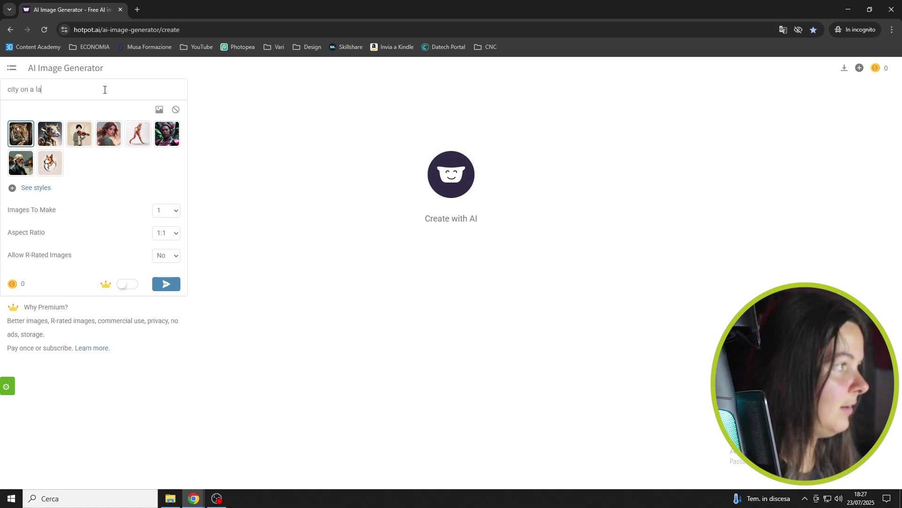
text(e)
key(Return)
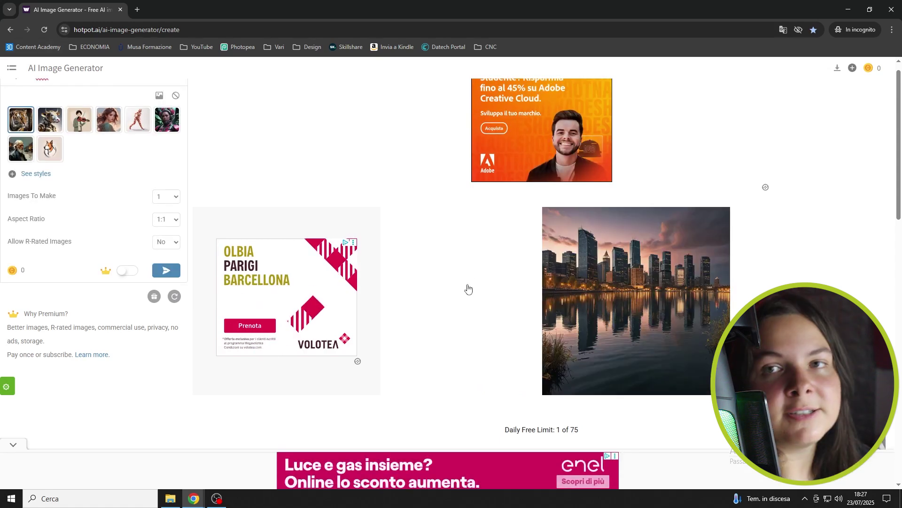
scroll(468, 293, up, 1)
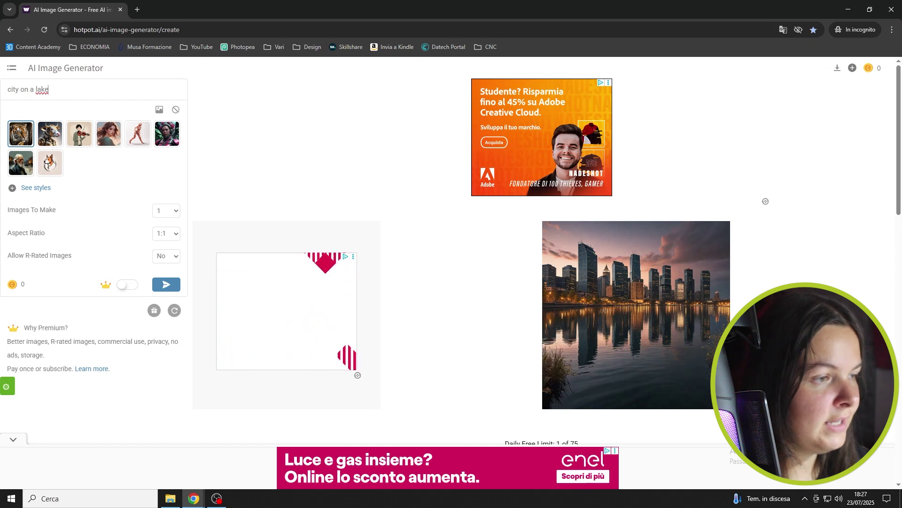
mouse_move(634, 314)
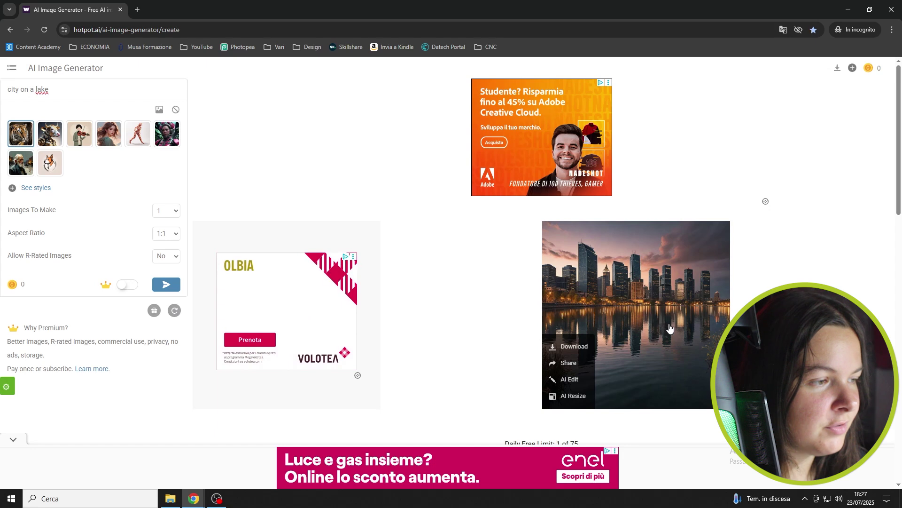
click(650, 305)
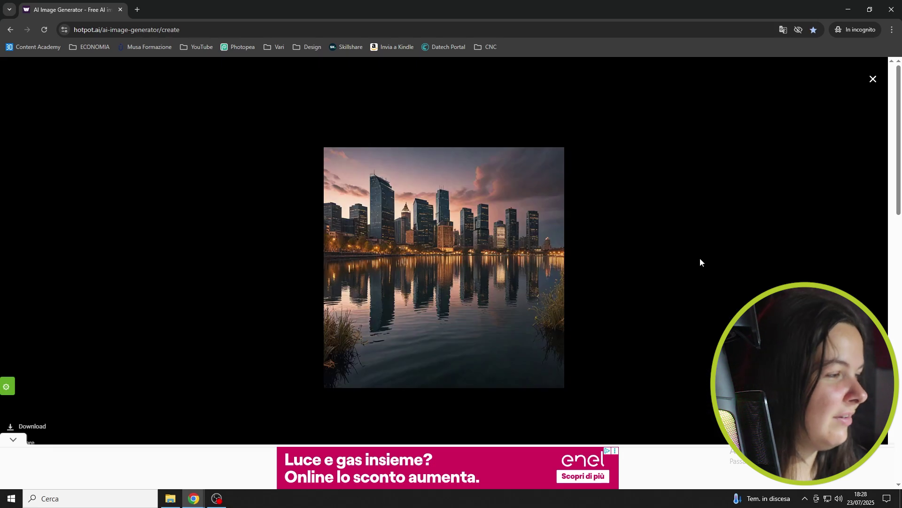
click(873, 81)
mouse_move(643, 263)
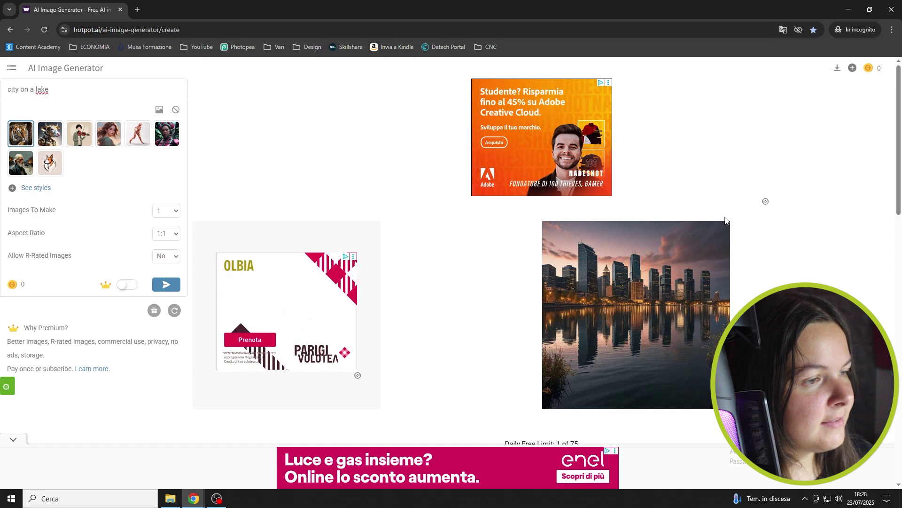
mouse_move(719, 230)
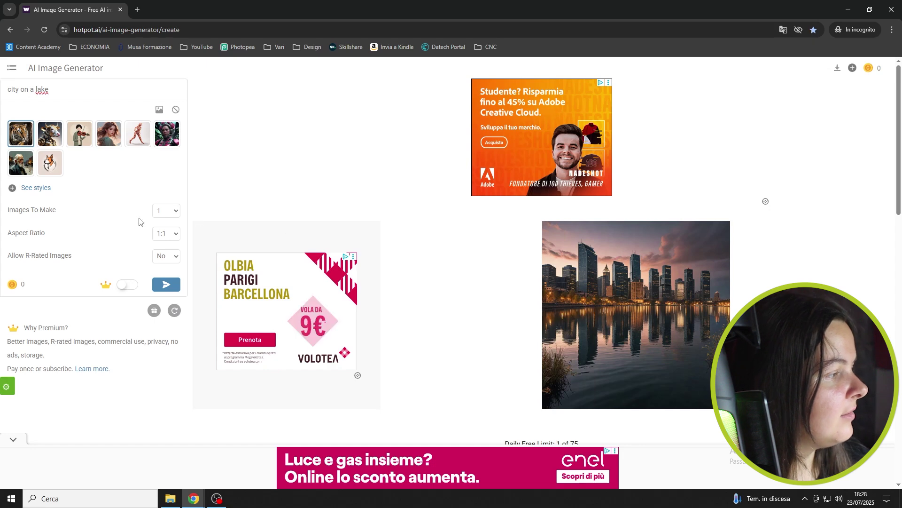
click(173, 237)
click(173, 236)
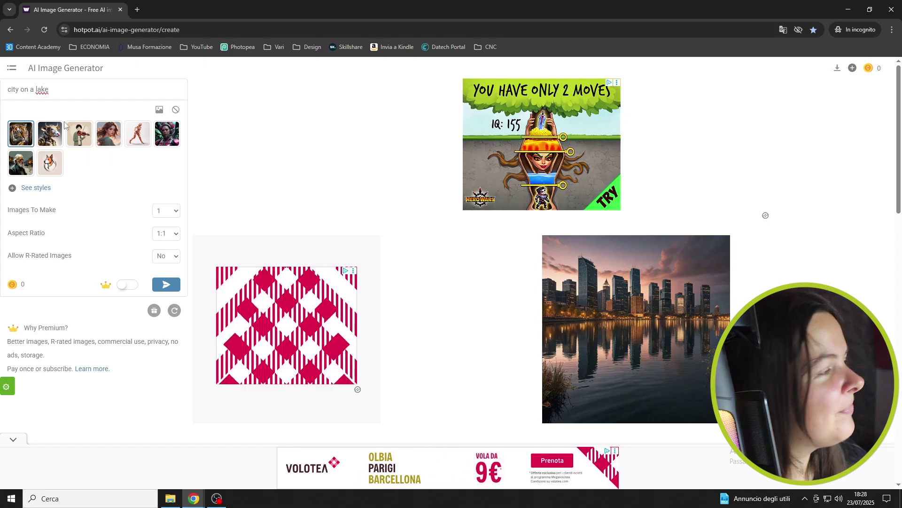
- Regenerate the city on a lake in the Japanese Art style, chosen from all styles
click(38, 188)
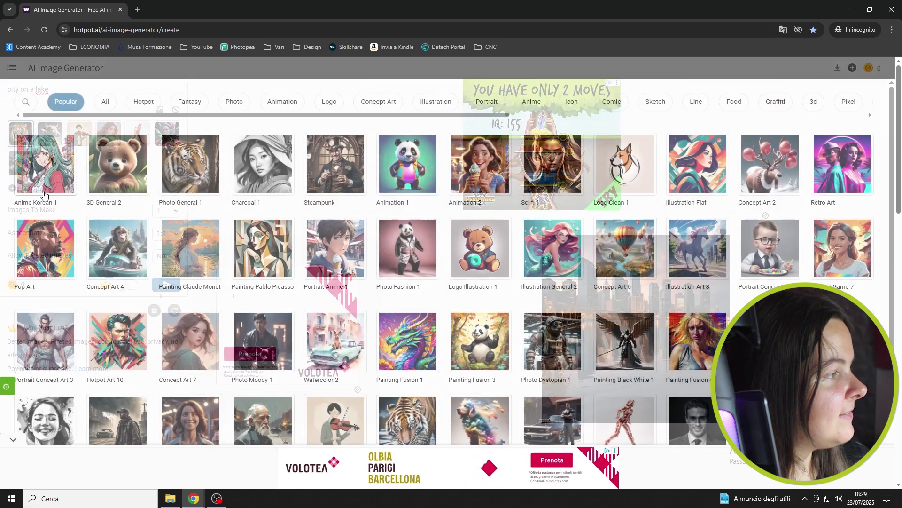
click(106, 102)
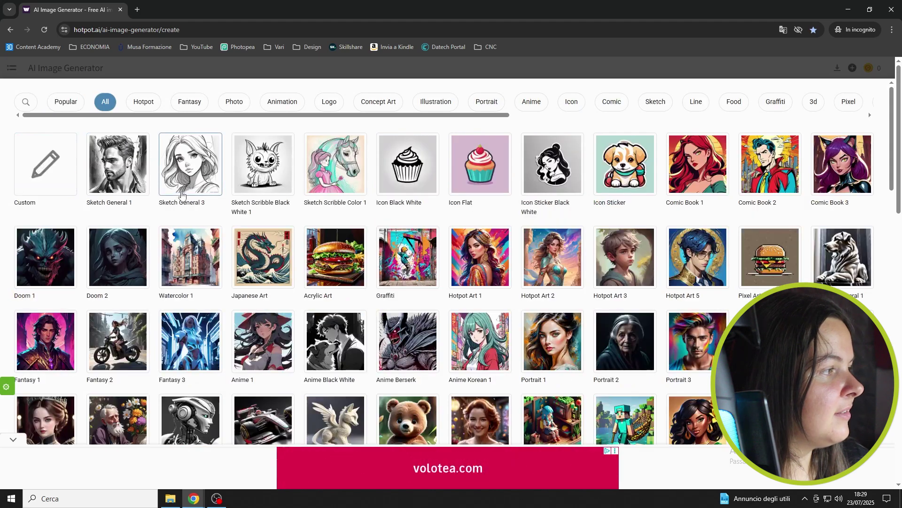
scroll(163, 214, down, 1)
scroll(162, 214, down, 12)
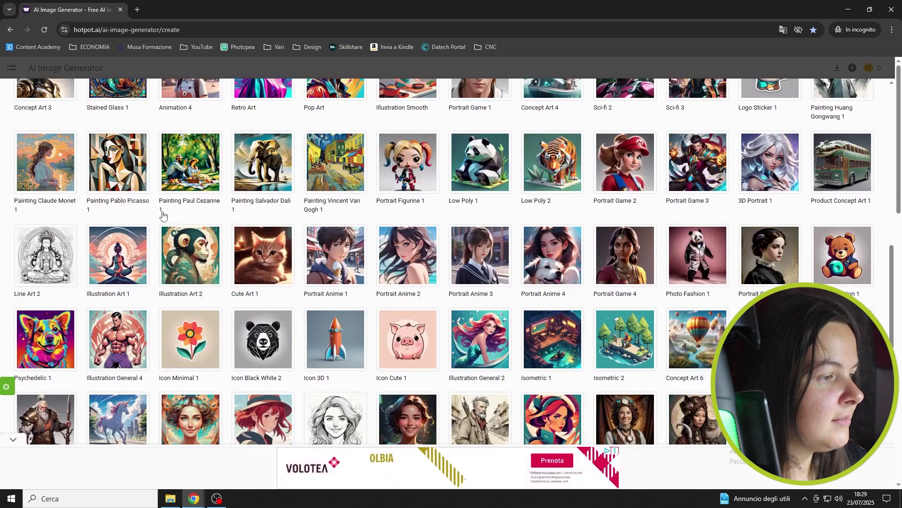
scroll(162, 214, down, 8)
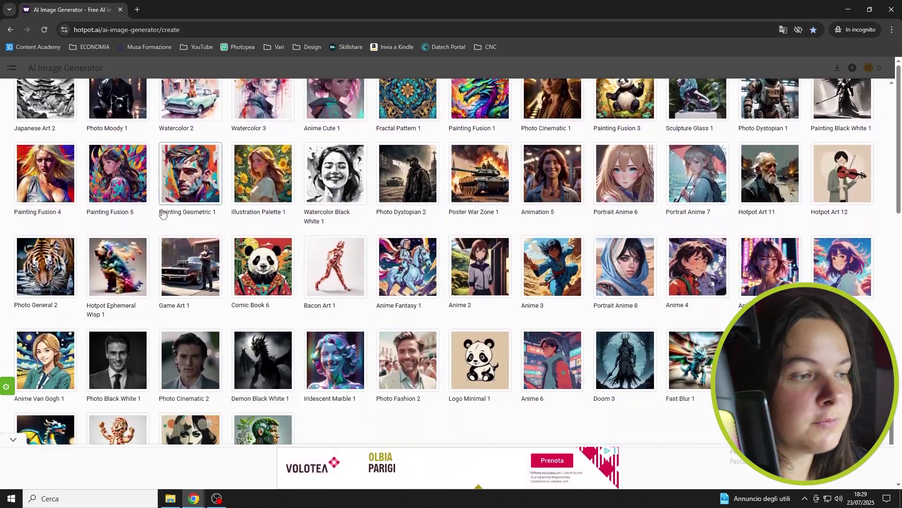
scroll(203, 277, up, 20)
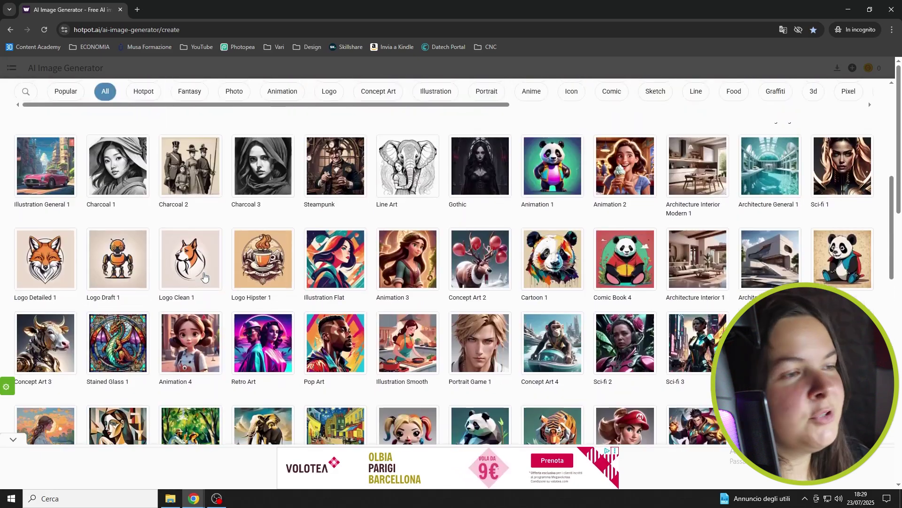
scroll(203, 277, up, 2)
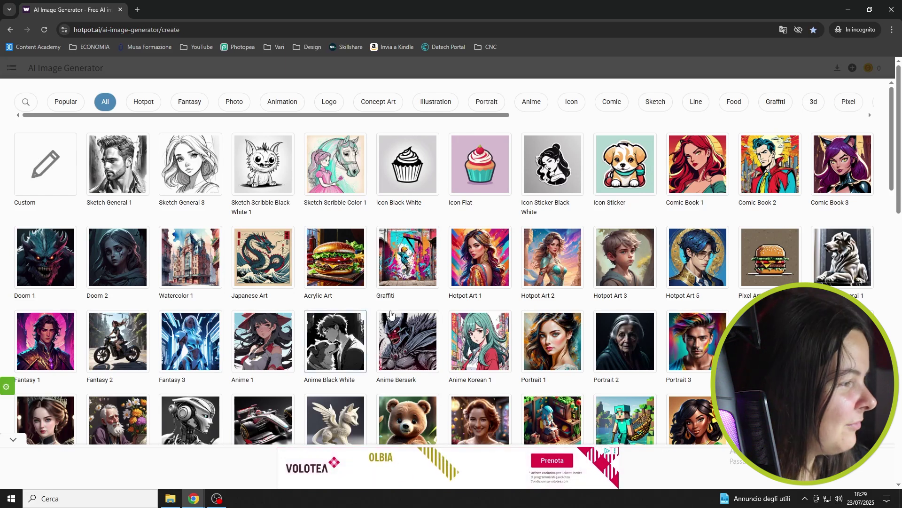
click(240, 277)
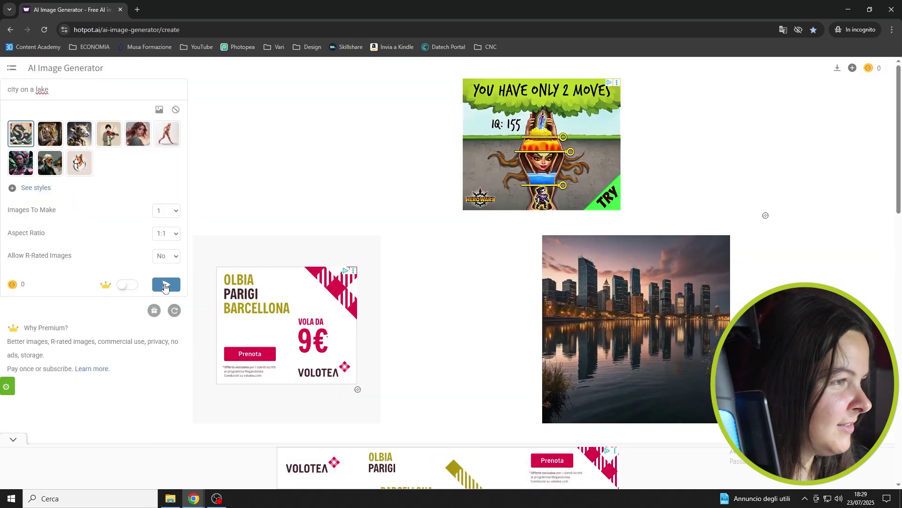
click(166, 285)
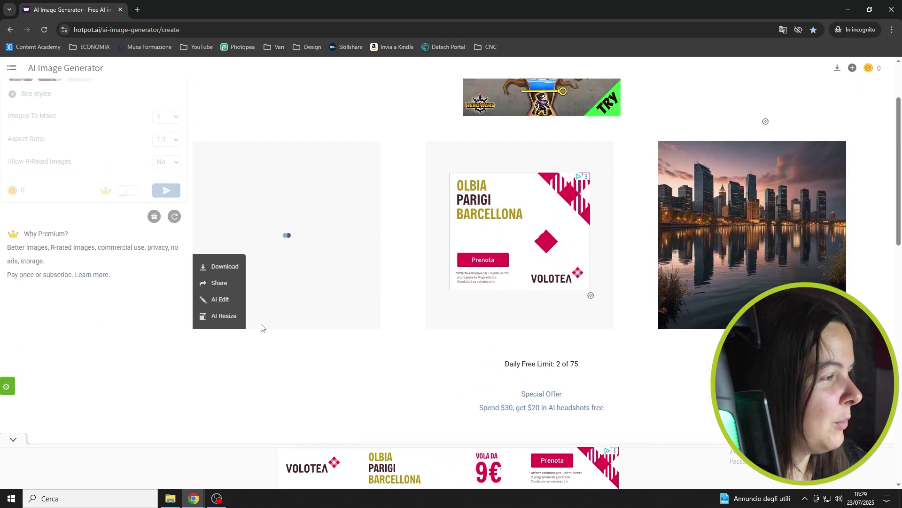
- Bring the style gallery back up
scroll(343, 368, up, 1)
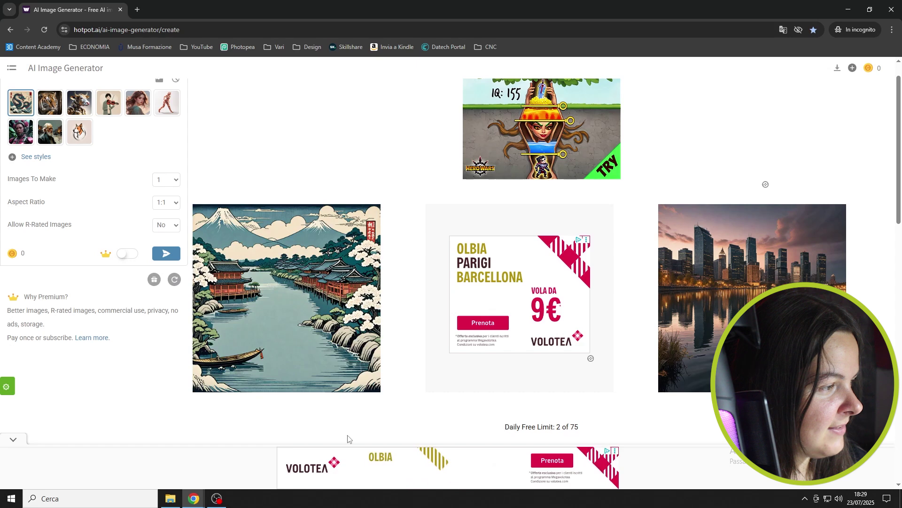
mouse_move(282, 285)
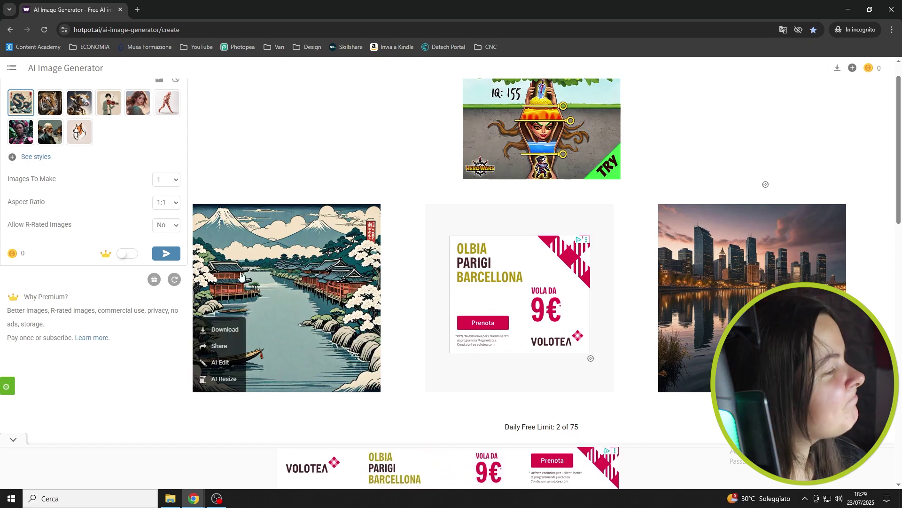
click(50, 185)
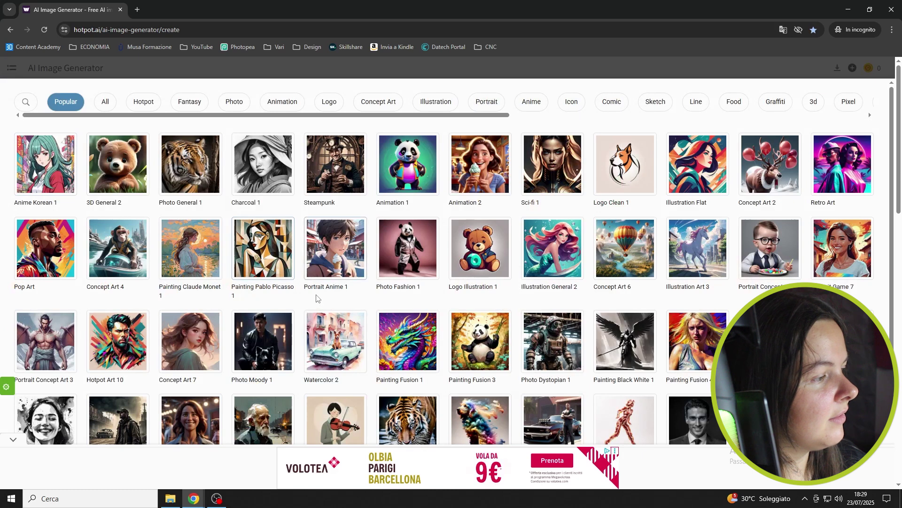
- Regenerate the city on a lake in the Steampunk style, chosen from all styles
scroll(316, 297, down, 2)
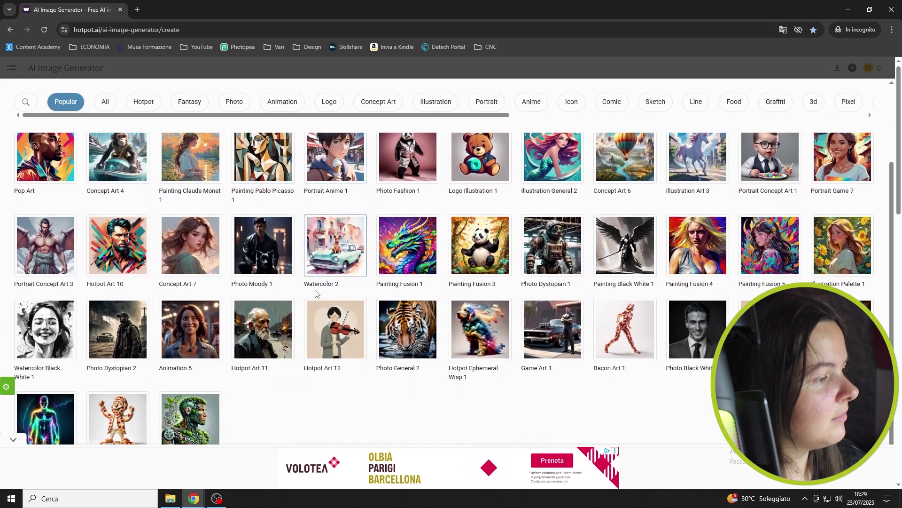
click(100, 103)
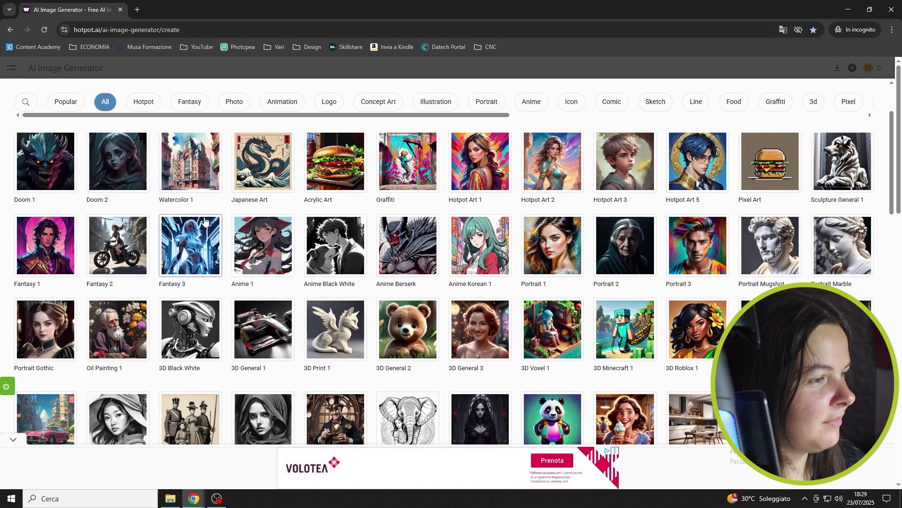
scroll(204, 220, down, 3)
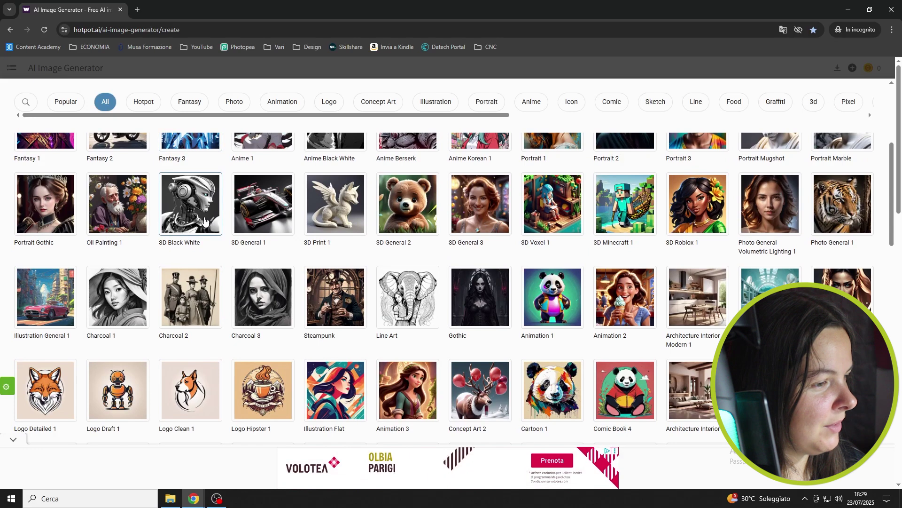
scroll(205, 220, down, 2)
click(336, 238)
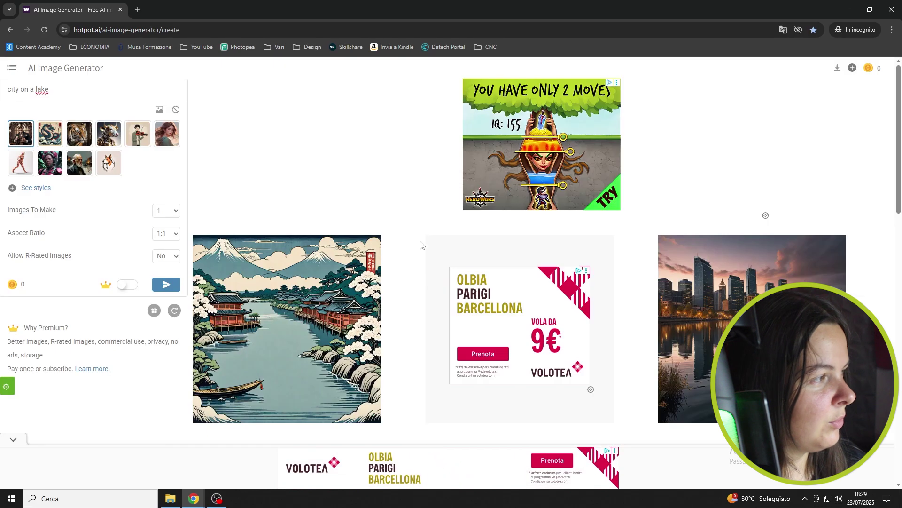
click(177, 282)
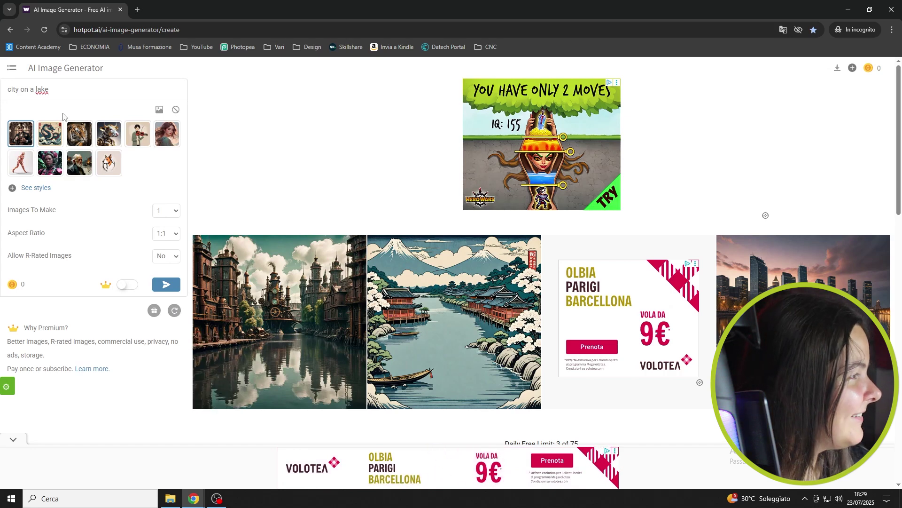
- Reopen the style gallery showing all styles
click(29, 188)
click(103, 104)
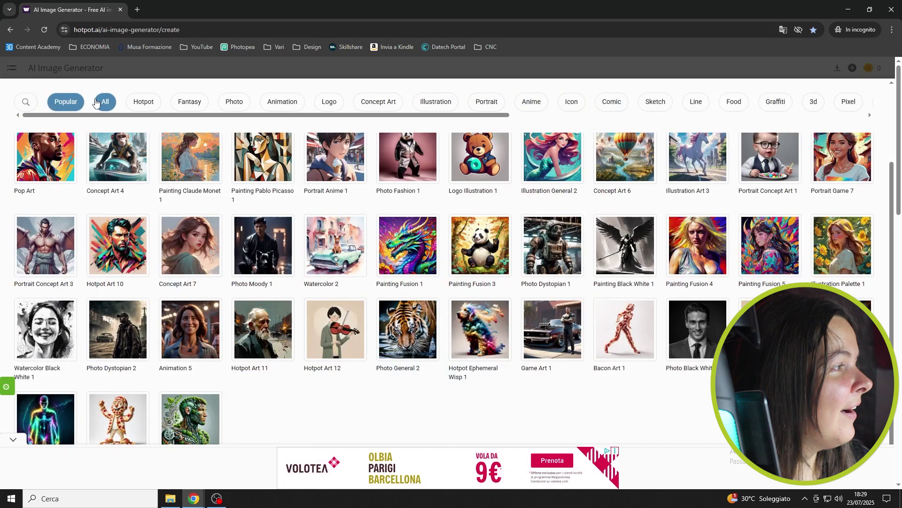
scroll(331, 297, down, 9)
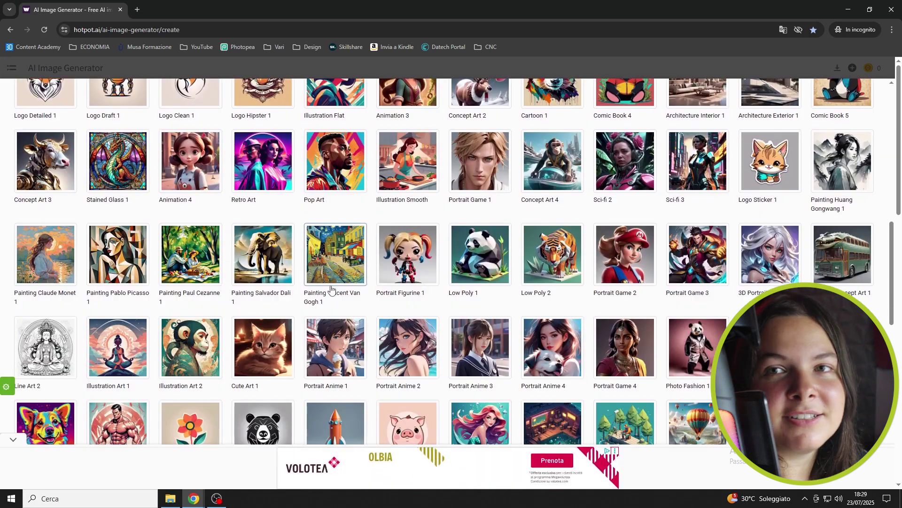
- Generate a Van Gogh-style city on a lake, then reveal the reference-image option with its Likeness setting
click(334, 254)
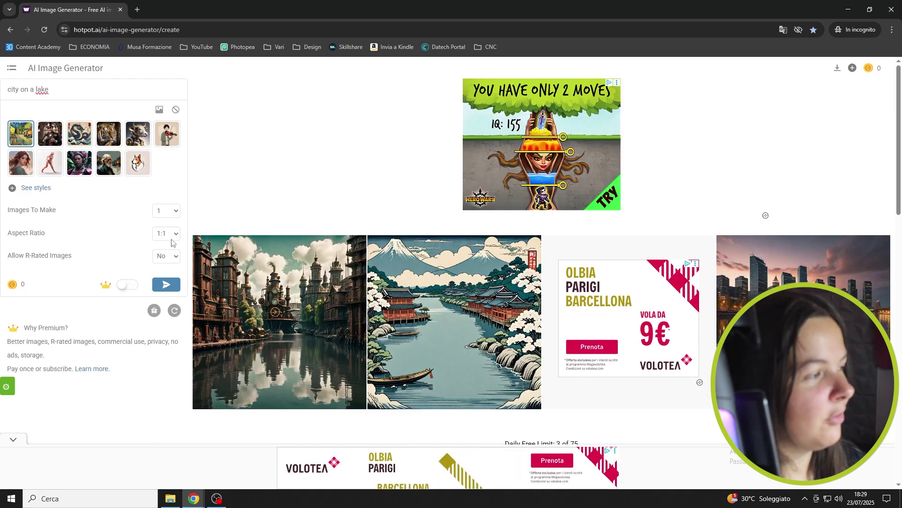
click(178, 284)
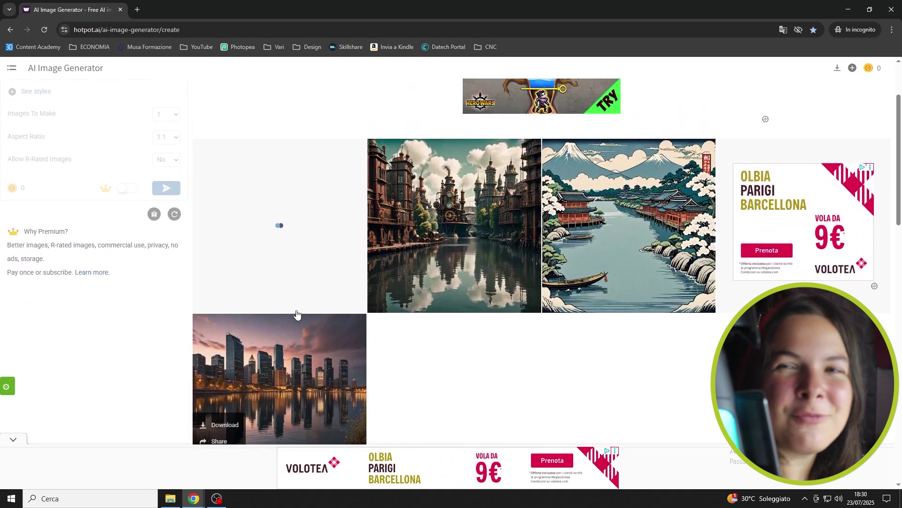
scroll(316, 235, down, 1)
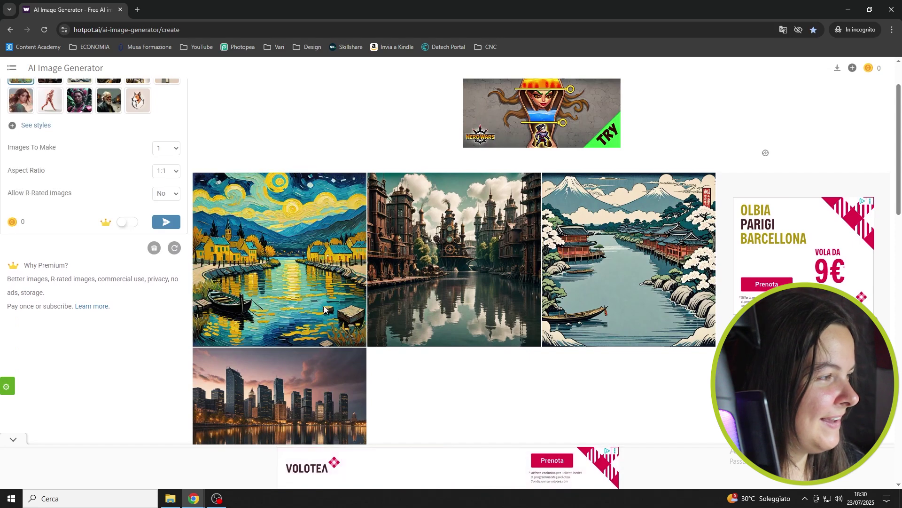
mouse_move(323, 254)
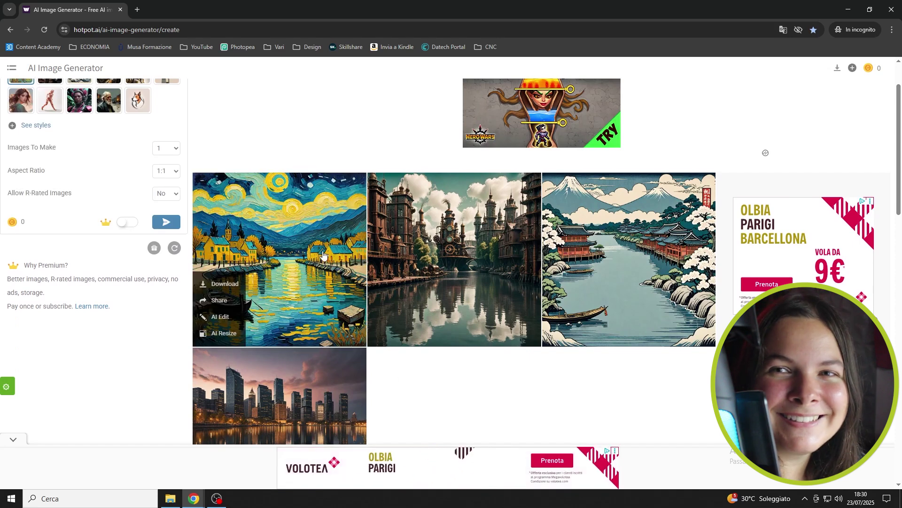
scroll(370, 294, up, 1)
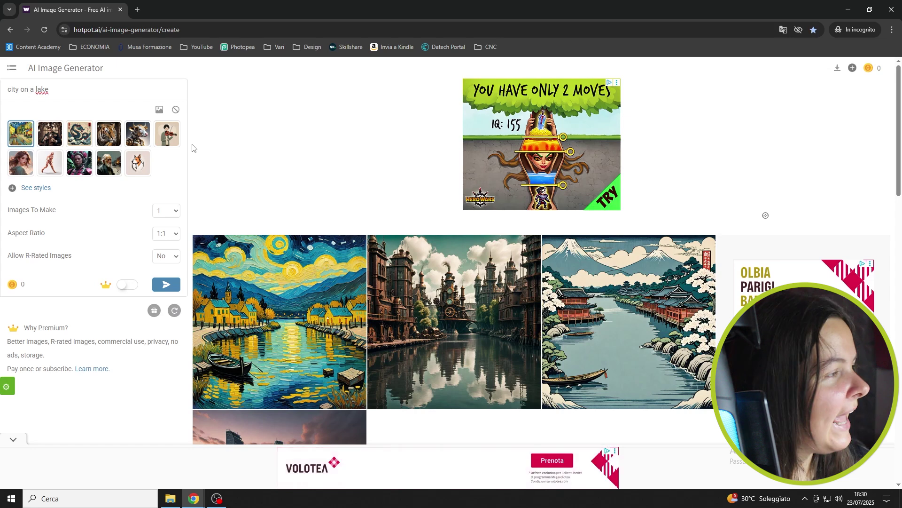
click(160, 111)
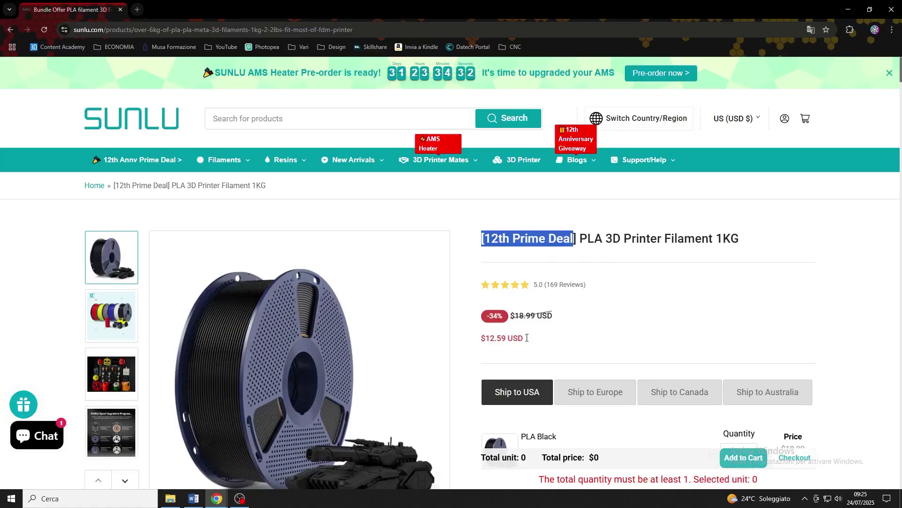
- Scroll through the PLA filament colour rows down to the Addons section
scroll(618, 299, down, 10)
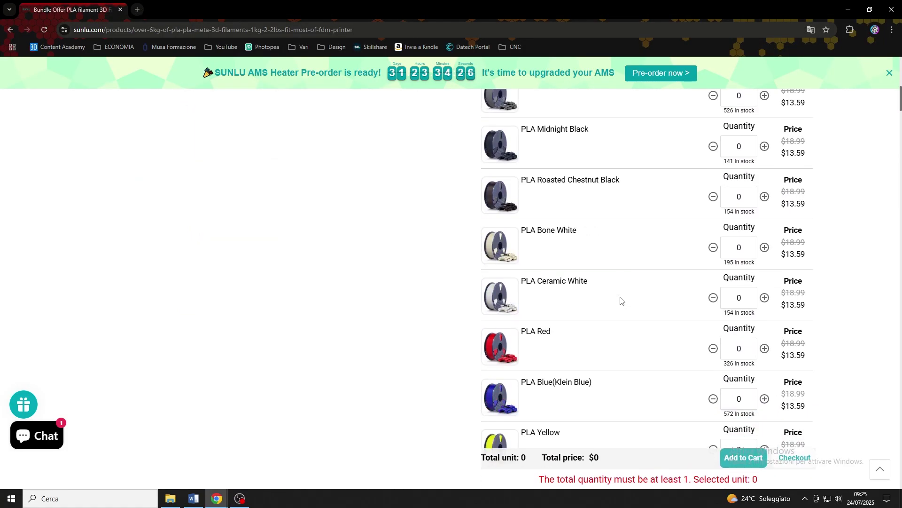
scroll(620, 300, down, 8)
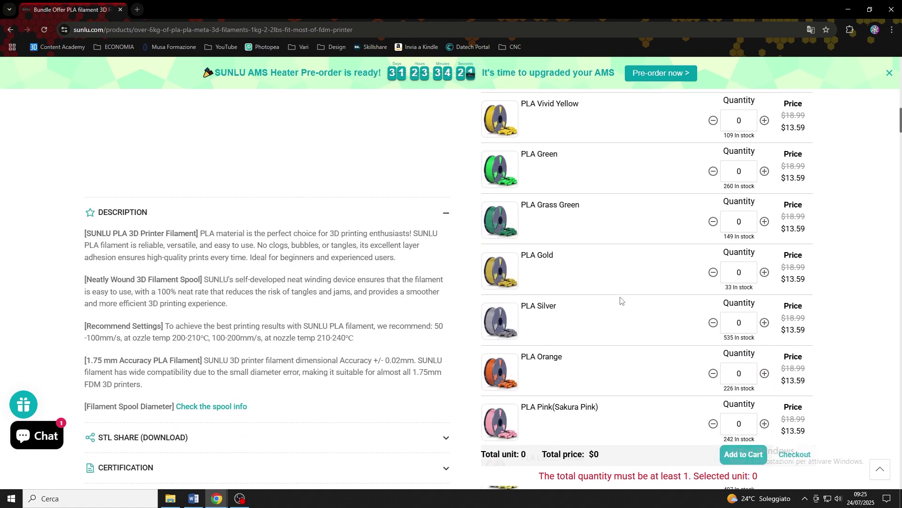
scroll(621, 301, down, 9)
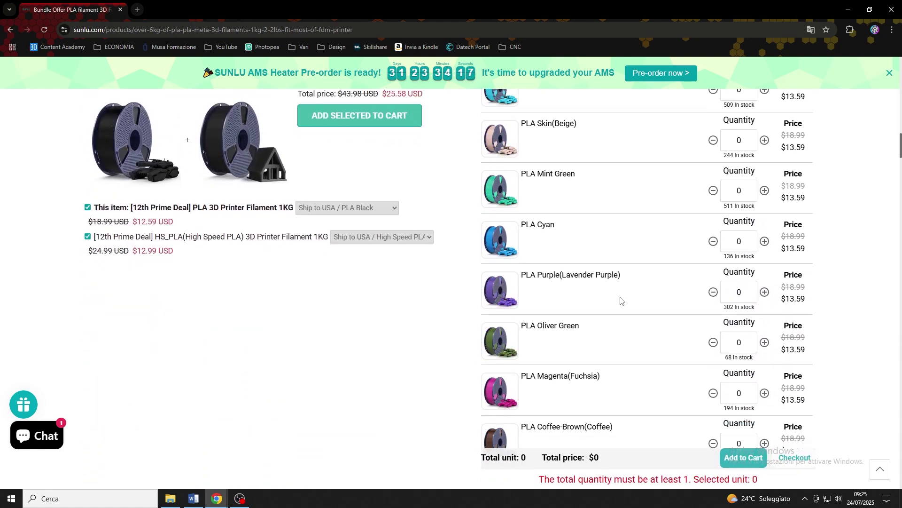
scroll(620, 300, down, 13)
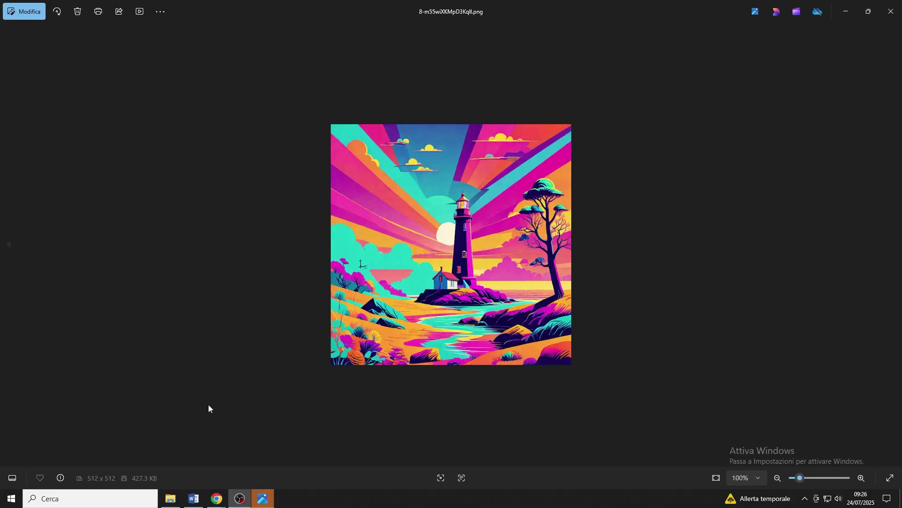
- Zoom into the 512 × 512 lighthouse image to inspect its detail
scroll(532, 318, up, 5)
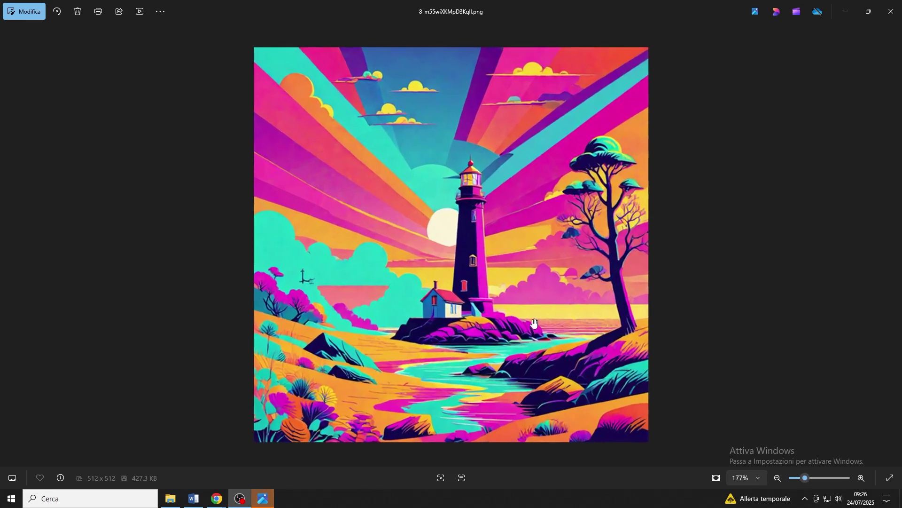
scroll(535, 324, up, 5)
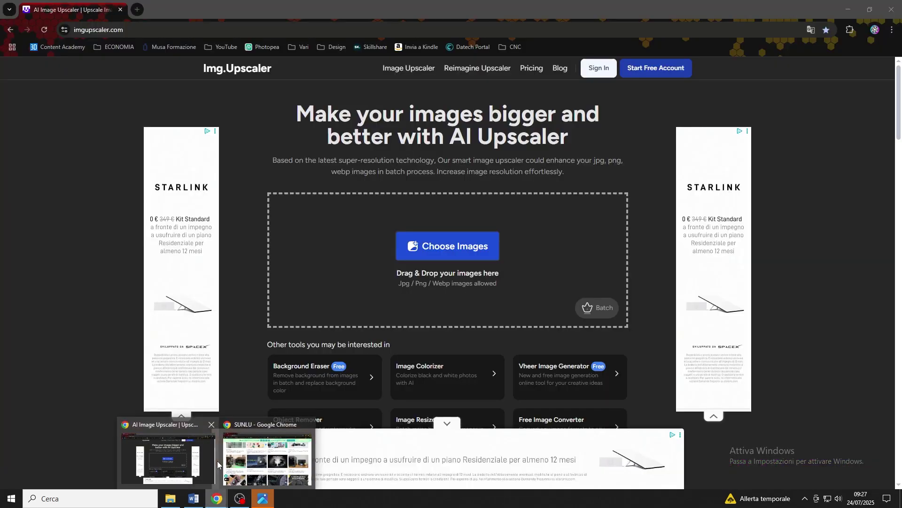
- Upscale the lighthouse PNG by 400% in Img.Upscaler and download the result
click(217, 461)
click(171, 498)
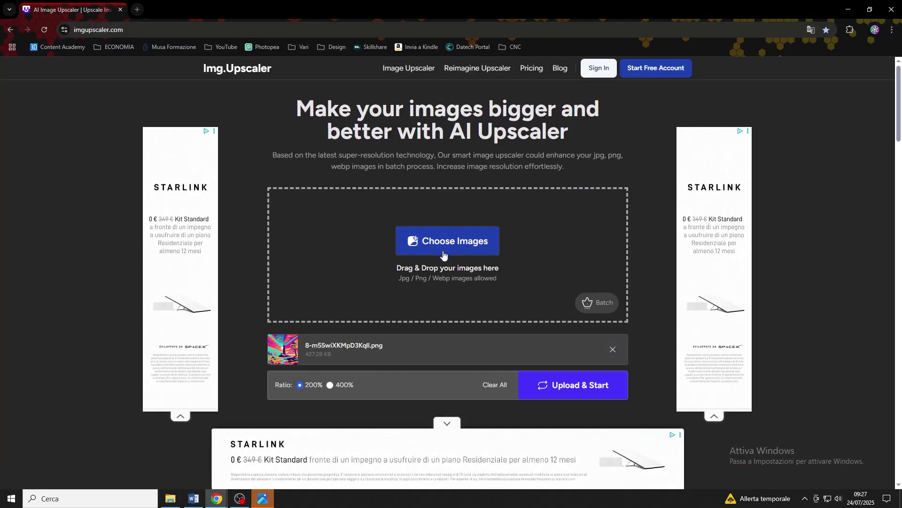
scroll(444, 307, down, 1)
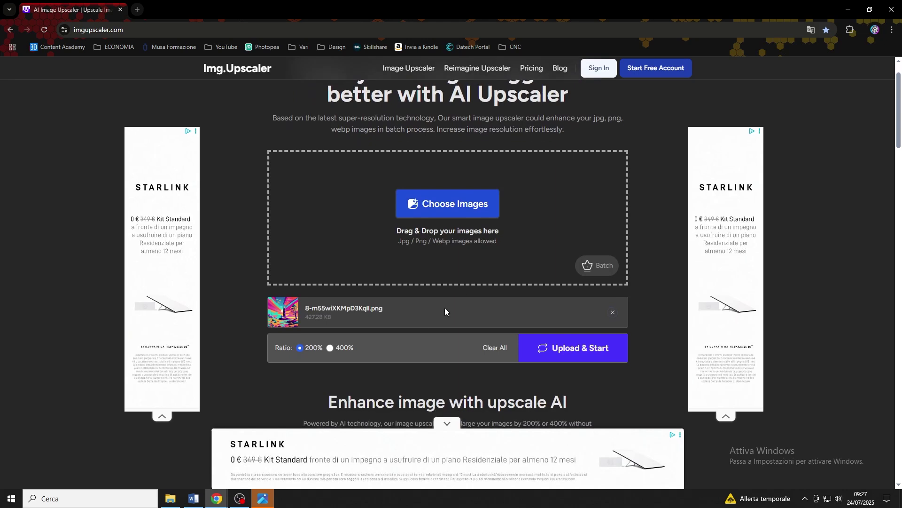
click(554, 351)
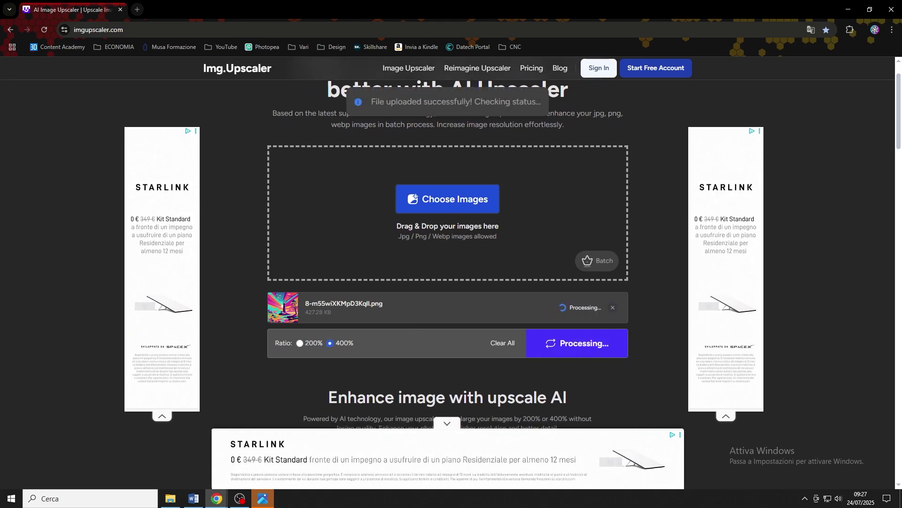
key(alt+Tab)
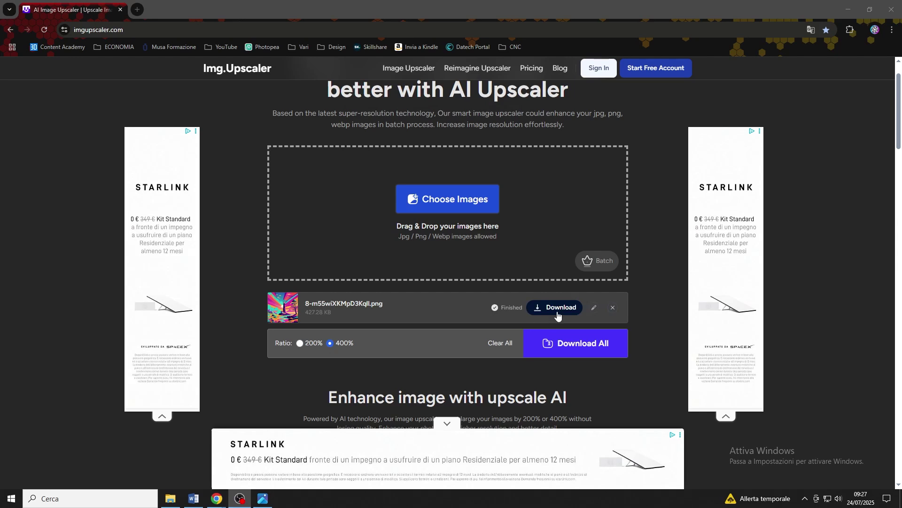
click(522, 367)
click(555, 308)
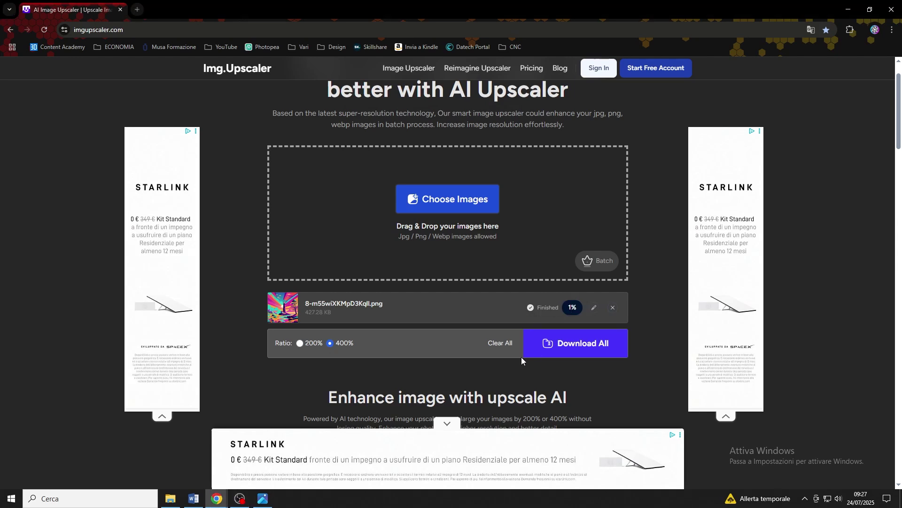
- Open the downloaded 2048 × 2048 lighthouse image, zoom in, and compare it with the original
click(770, 53)
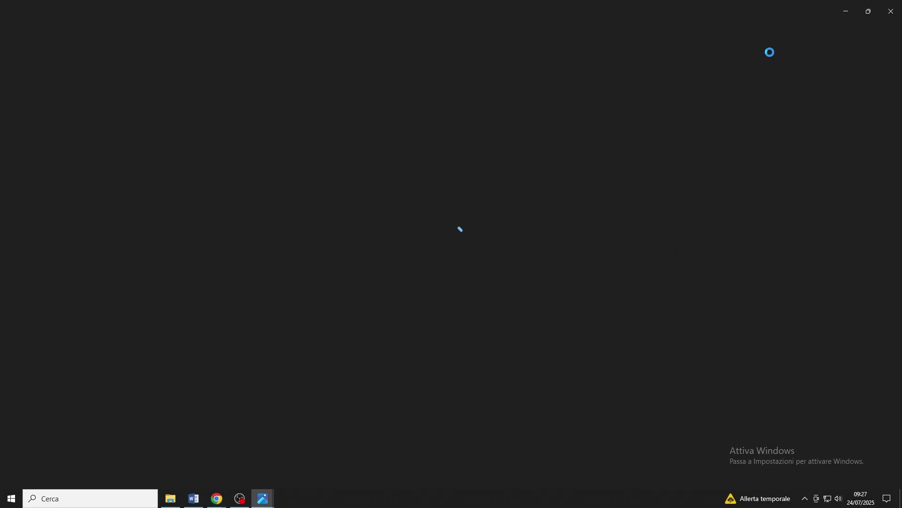
scroll(429, 328, up, 6)
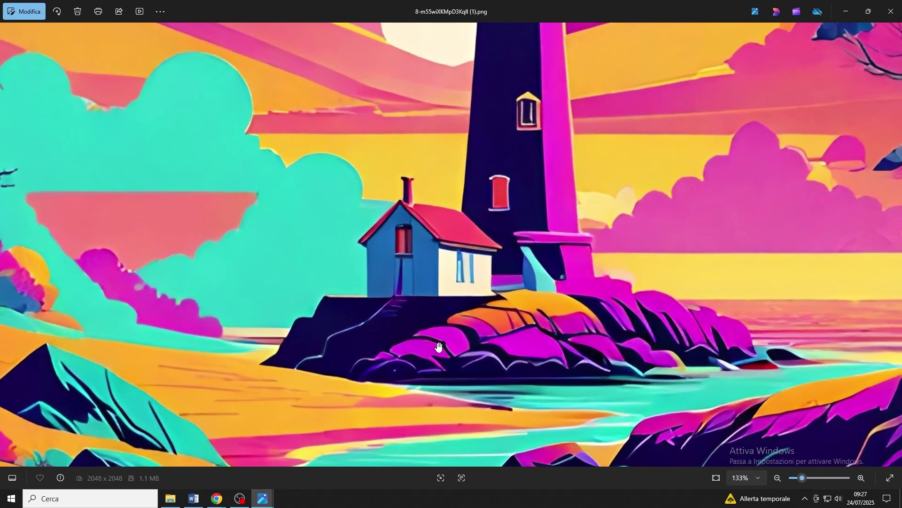
mouse_move(262, 497)
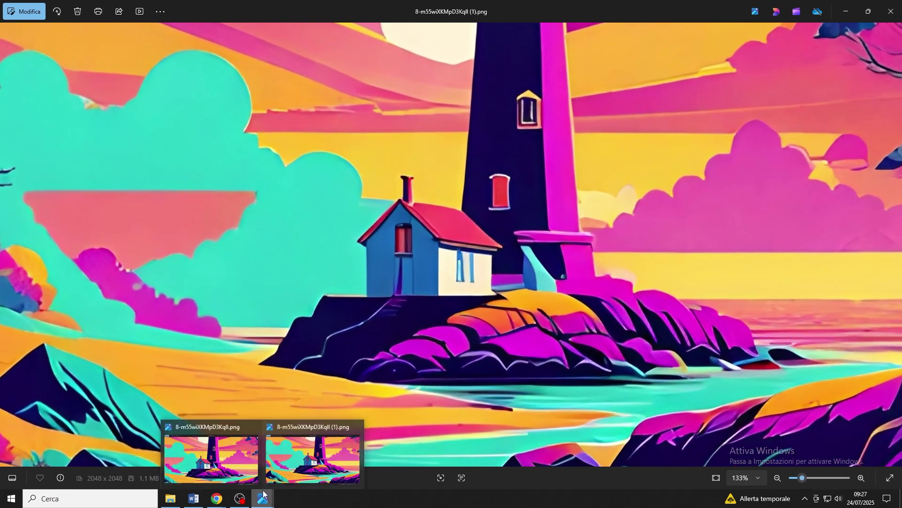
mouse_move(235, 466)
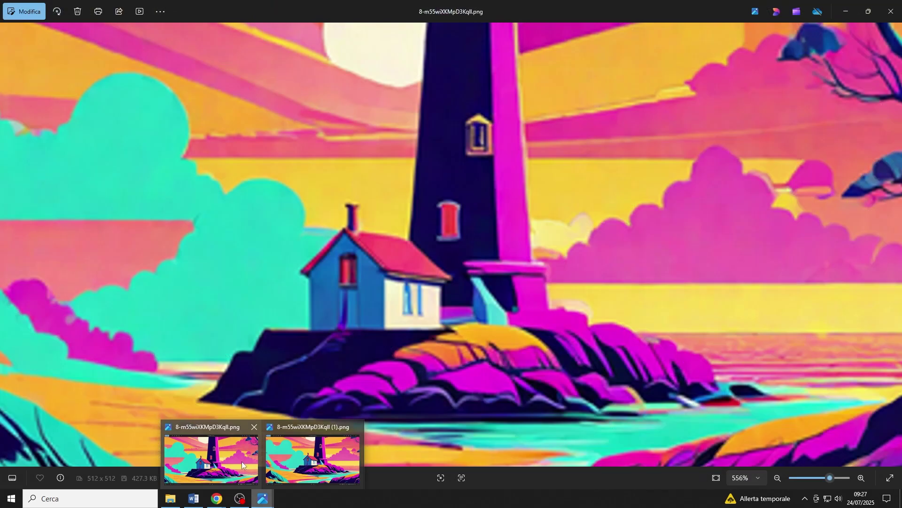
mouse_move(297, 457)
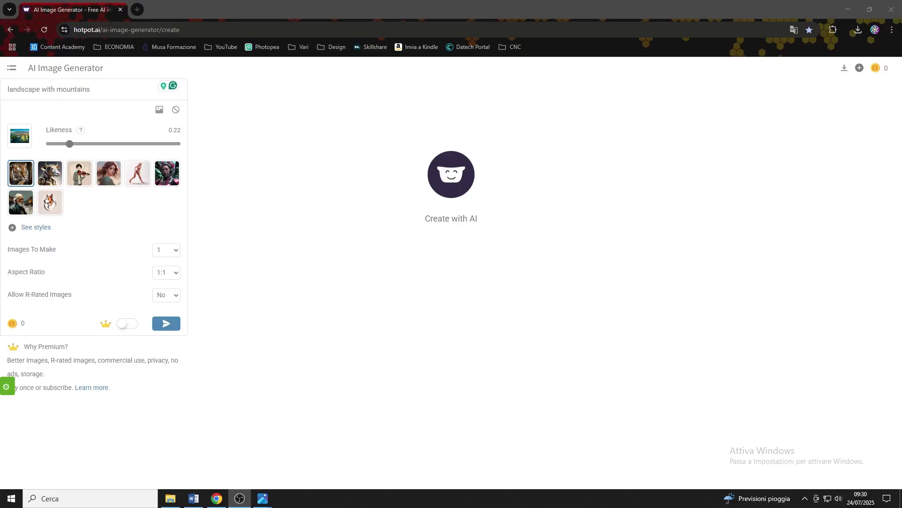
- Generate several mountain landscapes from the reference photo, regenerating after lowering the Likeness slider
click(167, 324)
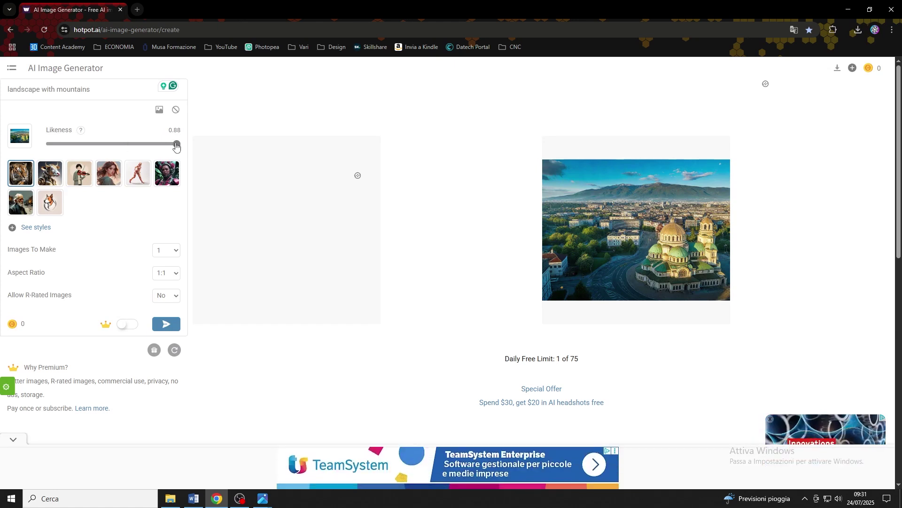
drag(176, 143, 102, 145)
click(172, 324)
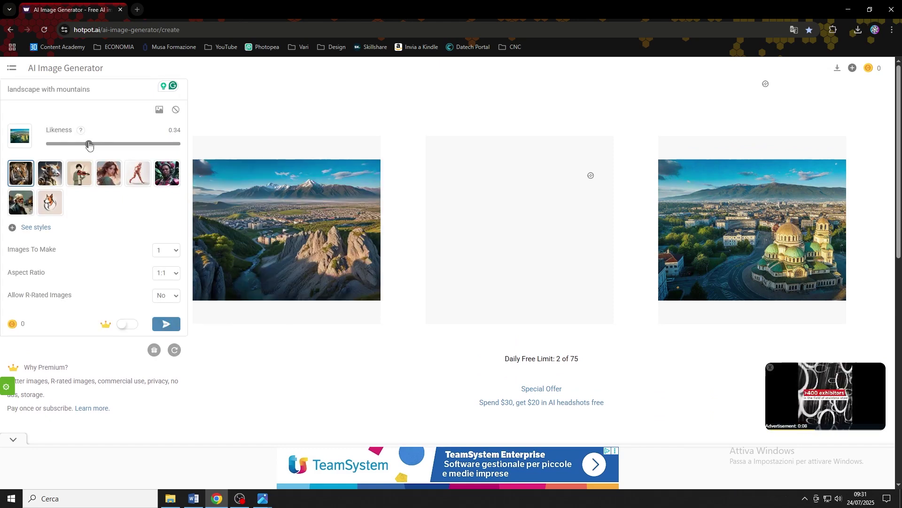
click(166, 324)
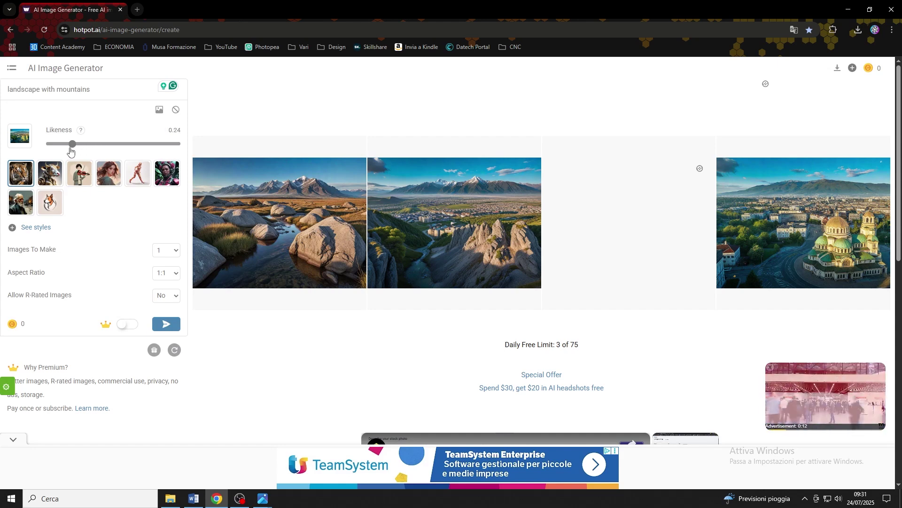
click(167, 325)
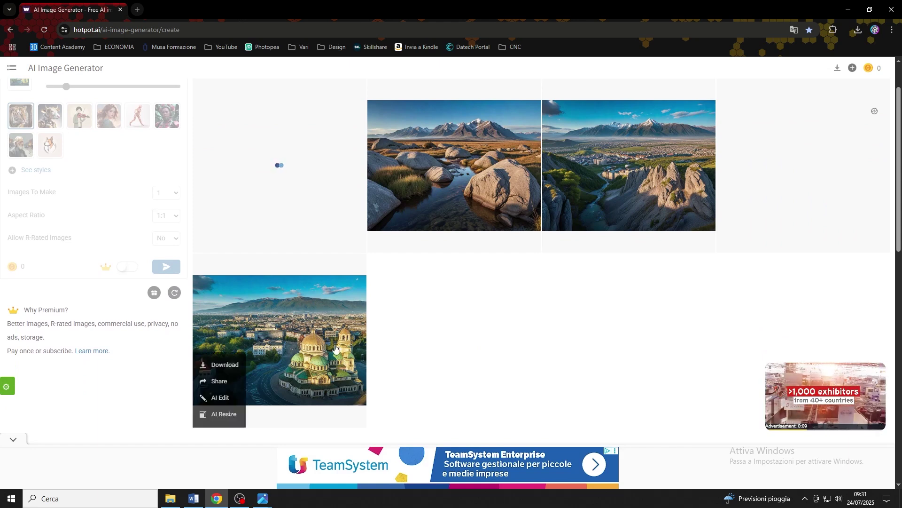